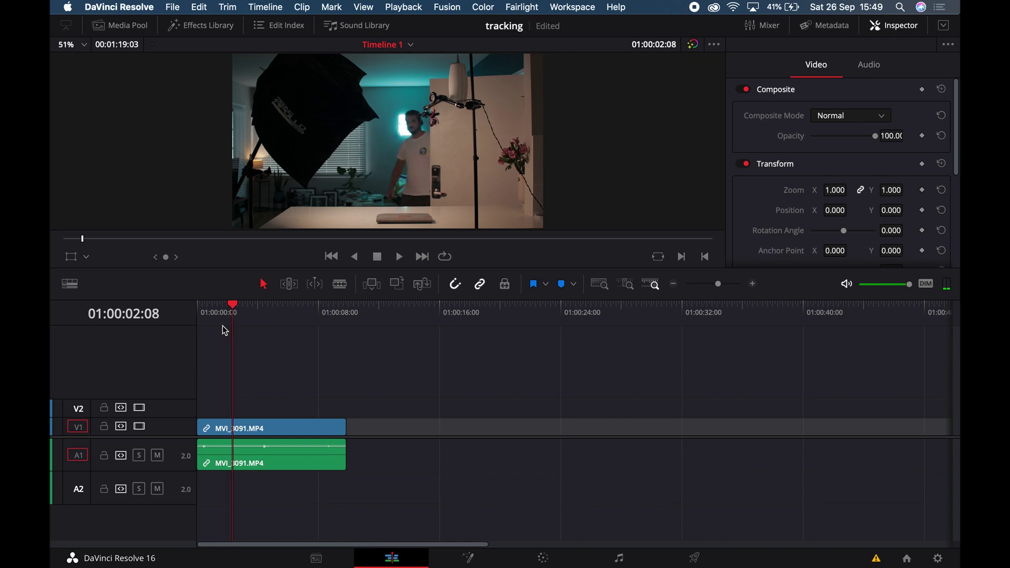
Split MVI_3091.MP4 at the playhead and move to the Fusion page.
{"action": "left_click", "coordinate": [271, 433]}
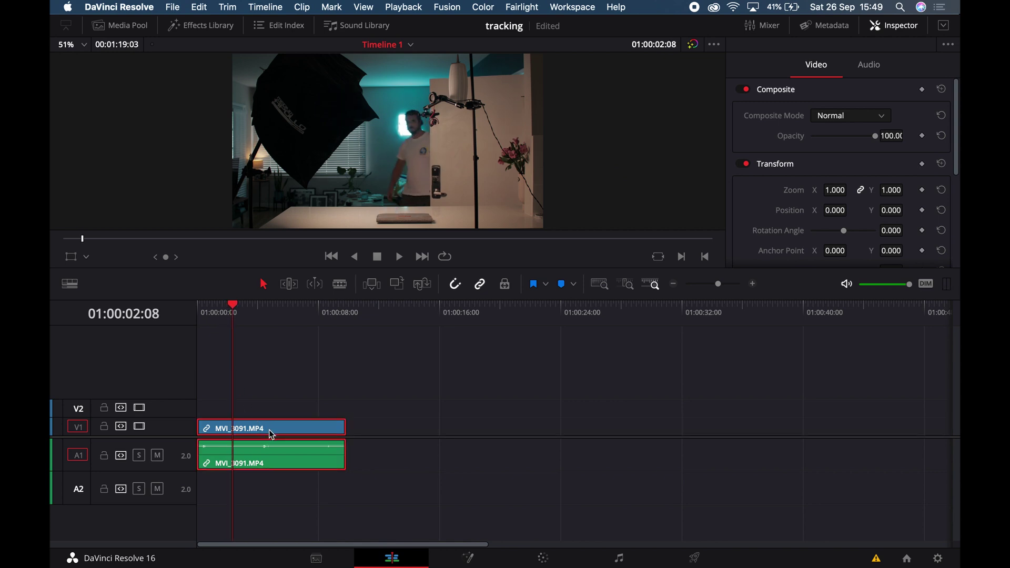
{"action": "key", "text": "super+backslash"}
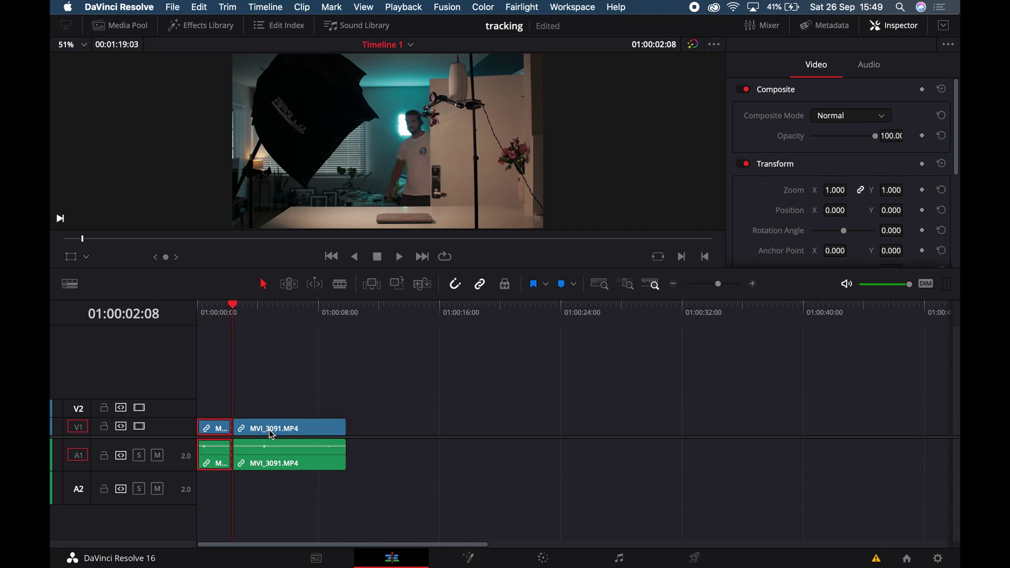
{"action": "left_click", "coordinate": [470, 557]}
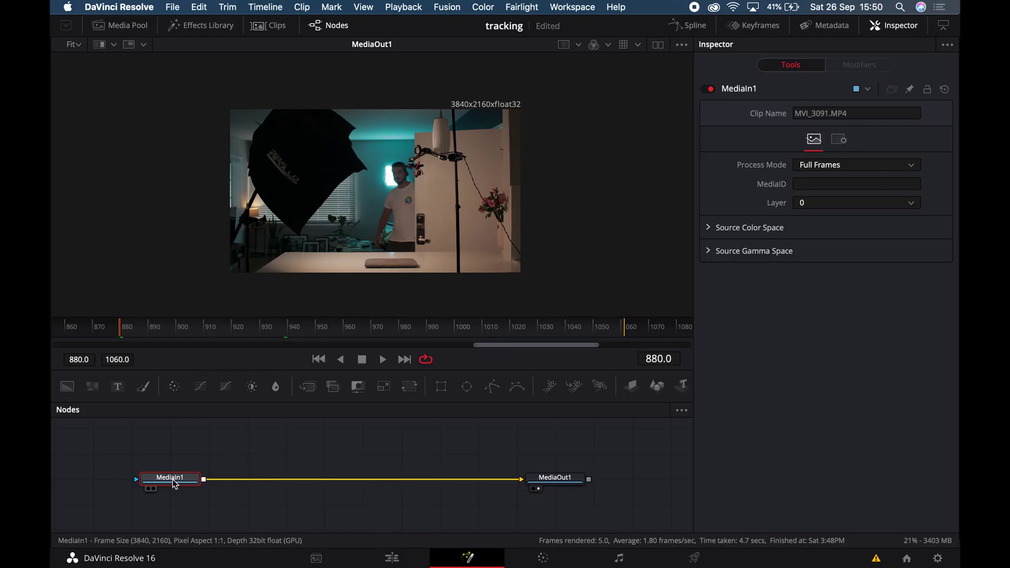
Add a Tracker node from Select Tool and drag Tracker1 to the right in the graph.
{"action": "key", "text": "shift+space"}
{"action": "type", "text": "tra"}
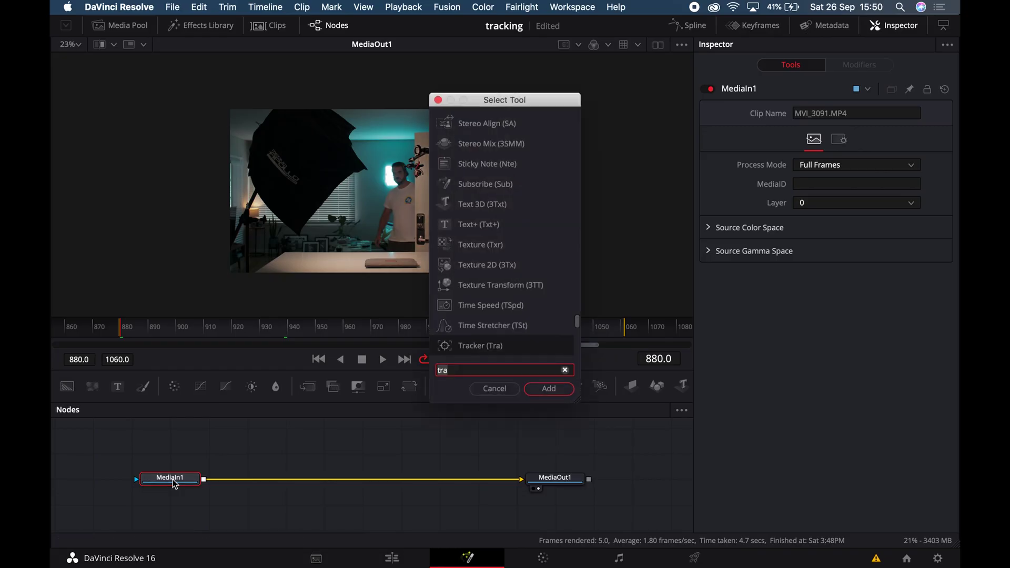
{"action": "type", "text": "ck"}
{"action": "left_click", "coordinate": [542, 388]}
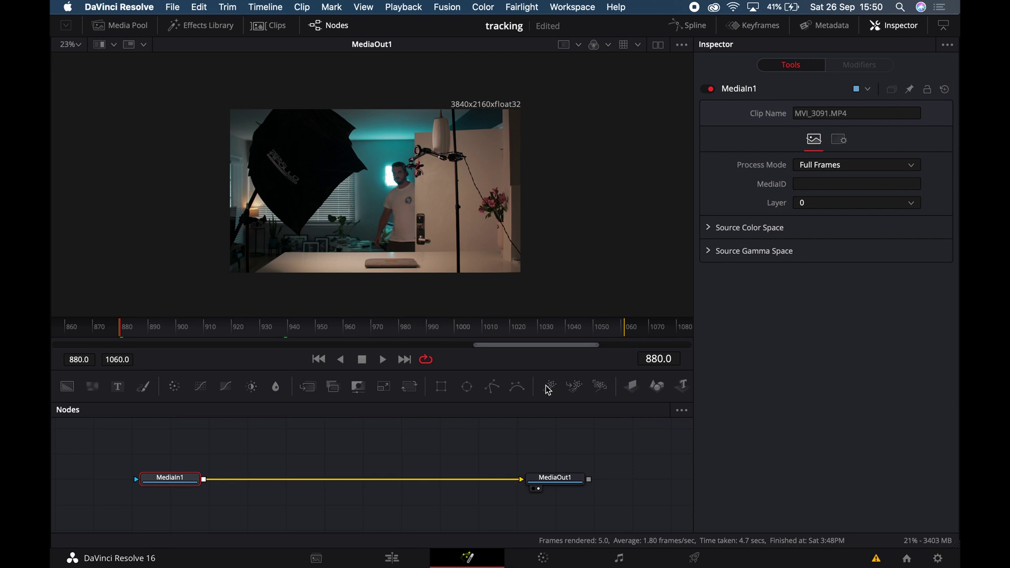
{"action": "left_click_drag", "start_coordinate": [242, 478], "coordinate": [338, 479]}
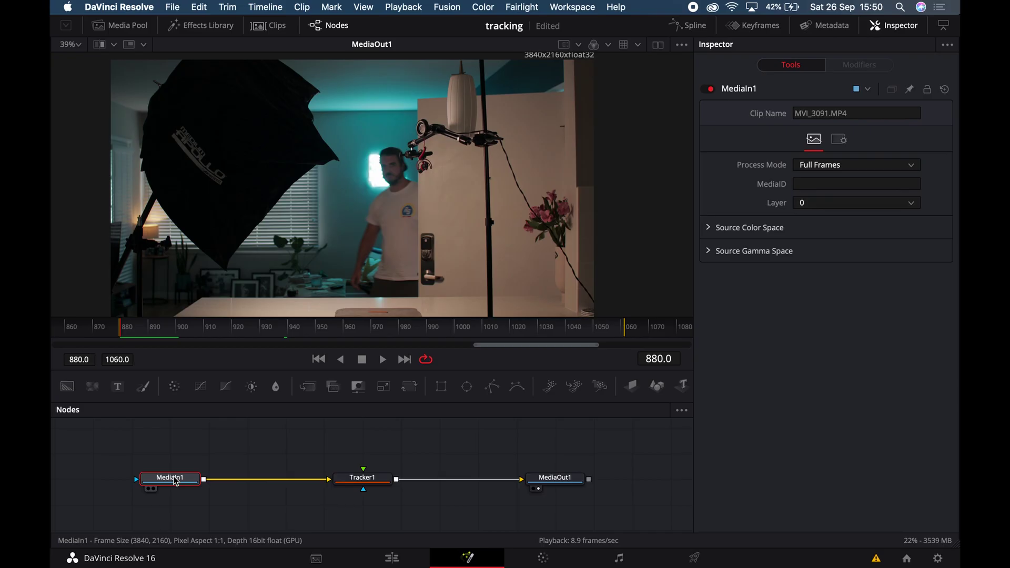
{"action": "key", "text": "shift+space"}
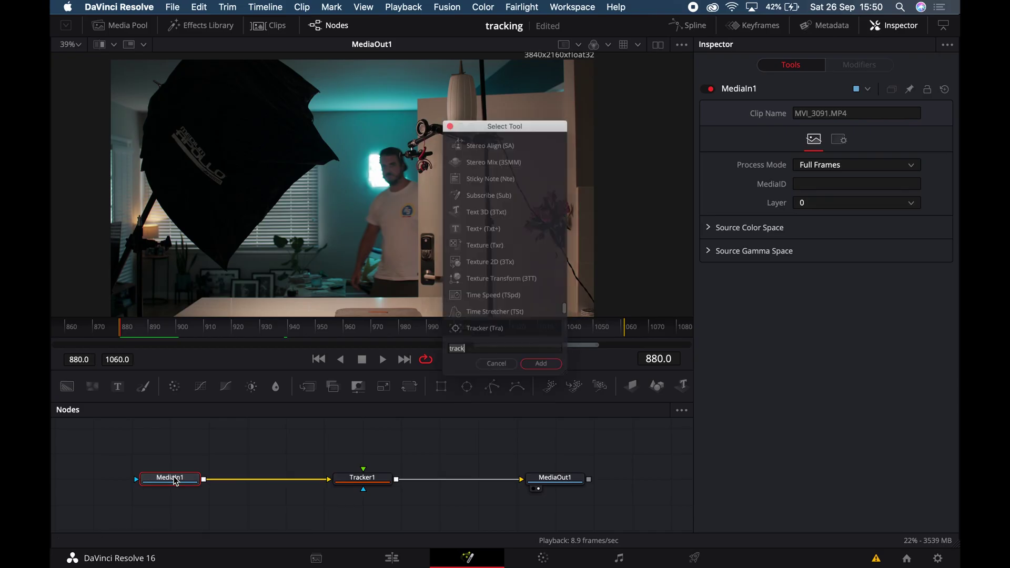
Add a Sharpen node, then put the Tracker 1 pattern box on the shirt logo and enlarge it.
{"action": "type", "text": "sharp"}
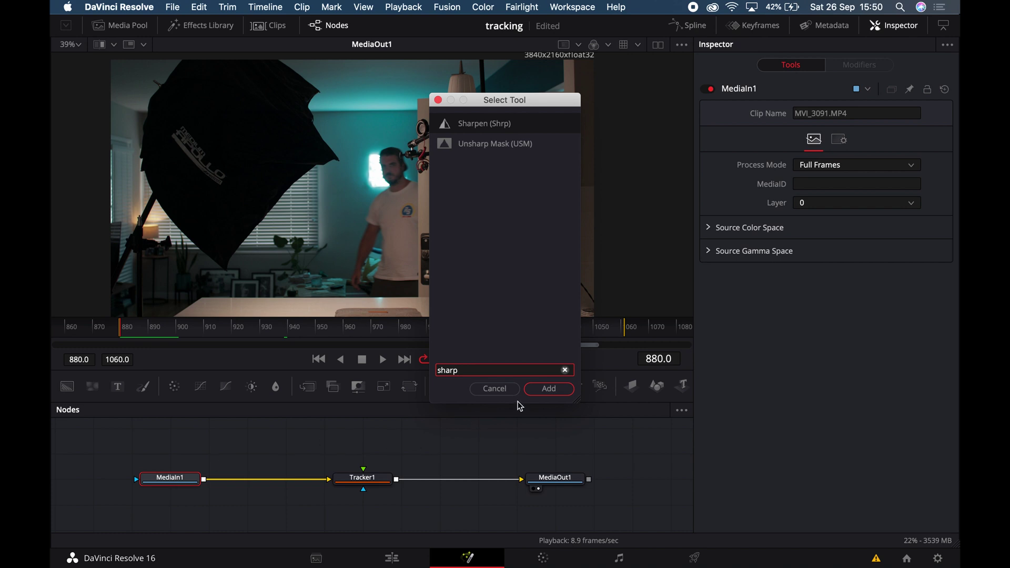
{"action": "key", "text": "Return"}
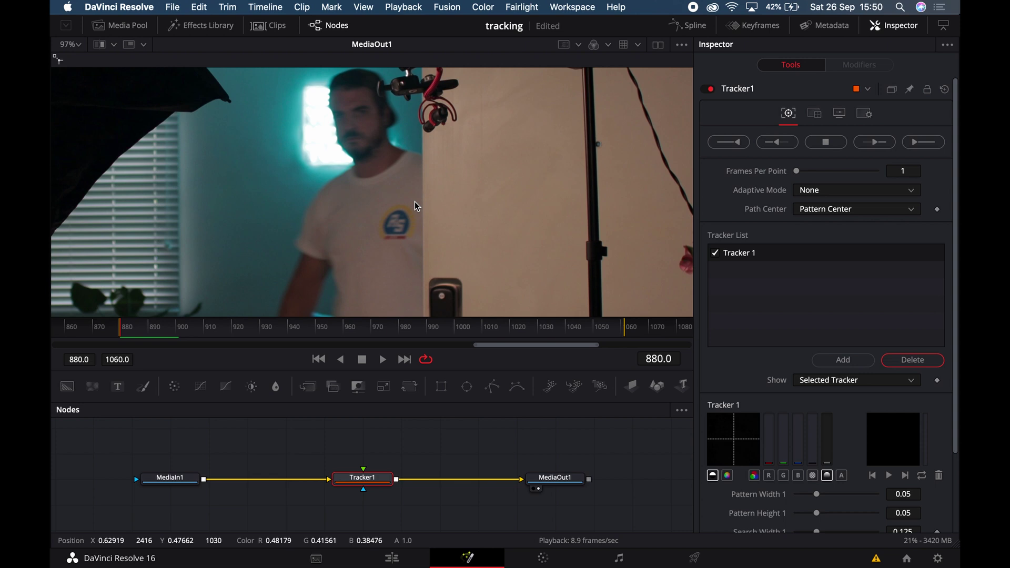
{"action": "scroll", "coordinate": [415, 201], "scroll_direction": "down", "scroll_amount": 6}
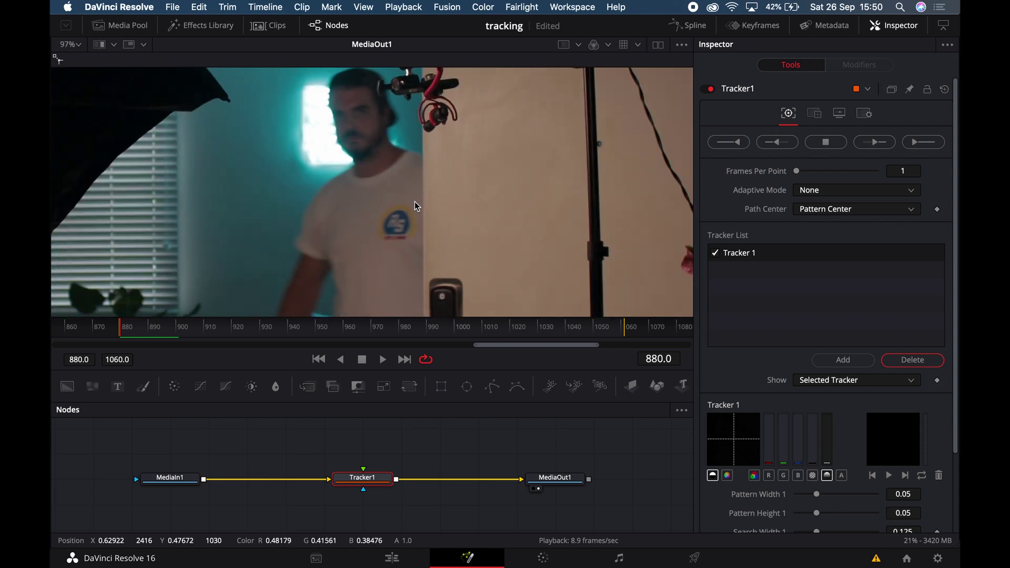
{"action": "scroll", "coordinate": [414, 201], "scroll_direction": "down", "scroll_amount": 1}
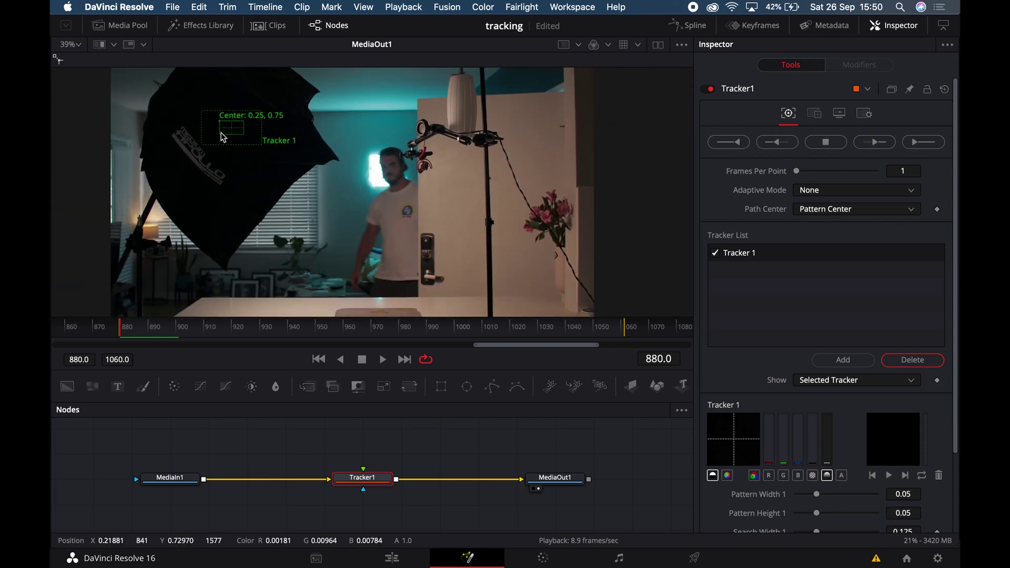
{"action": "left_click_drag", "start_coordinate": [220, 126], "coordinate": [397, 211]}
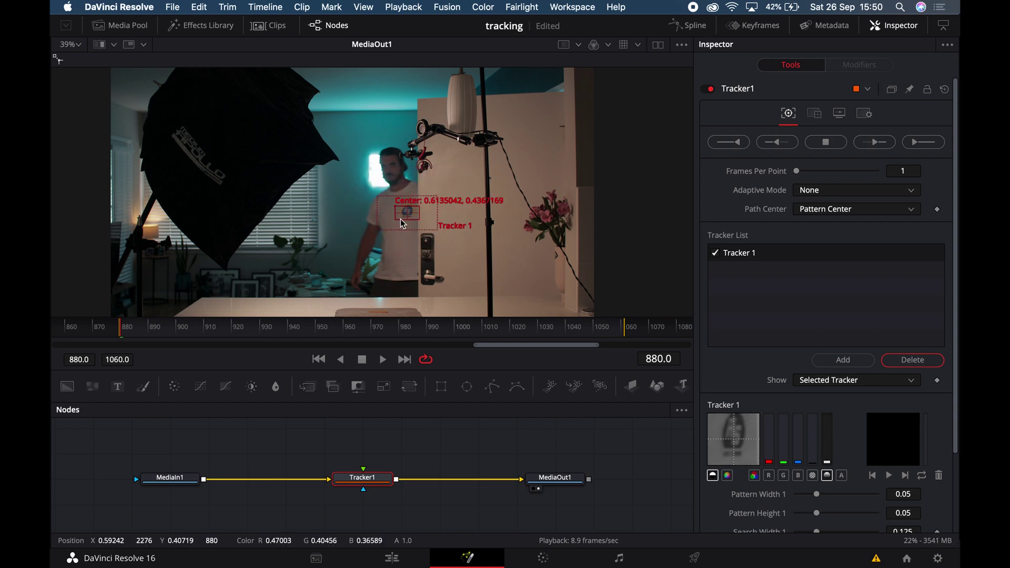
{"action": "left_click_drag", "start_coordinate": [413, 220], "coordinate": [417, 226]}
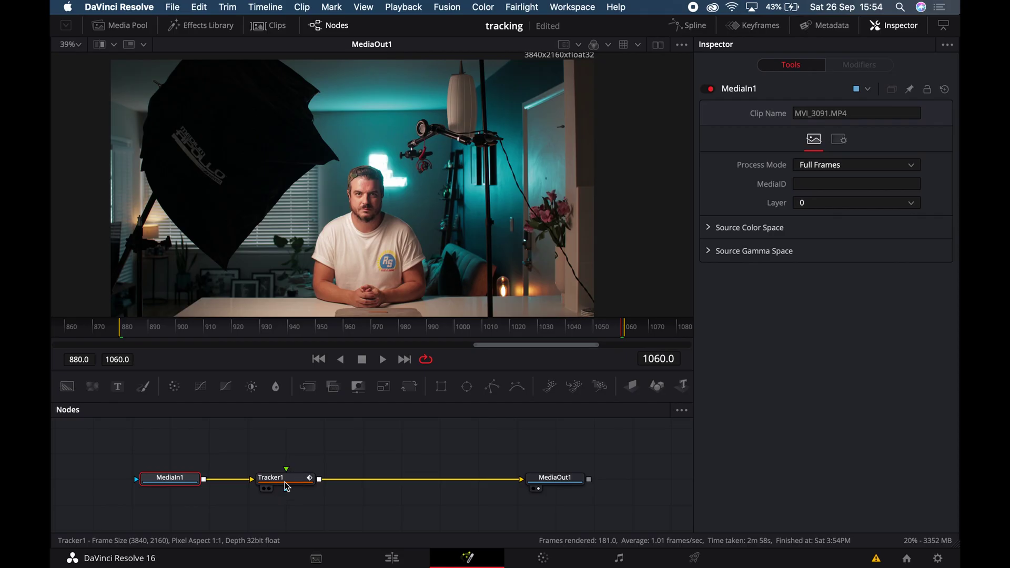
Set Tracker1's operation to Match Move with Merge set to BG only.
{"action": "left_click", "coordinate": [286, 478]}
{"action": "left_click", "coordinate": [814, 114]}
{"action": "left_click", "coordinate": [834, 139]}
{"action": "left_click", "coordinate": [834, 169]}
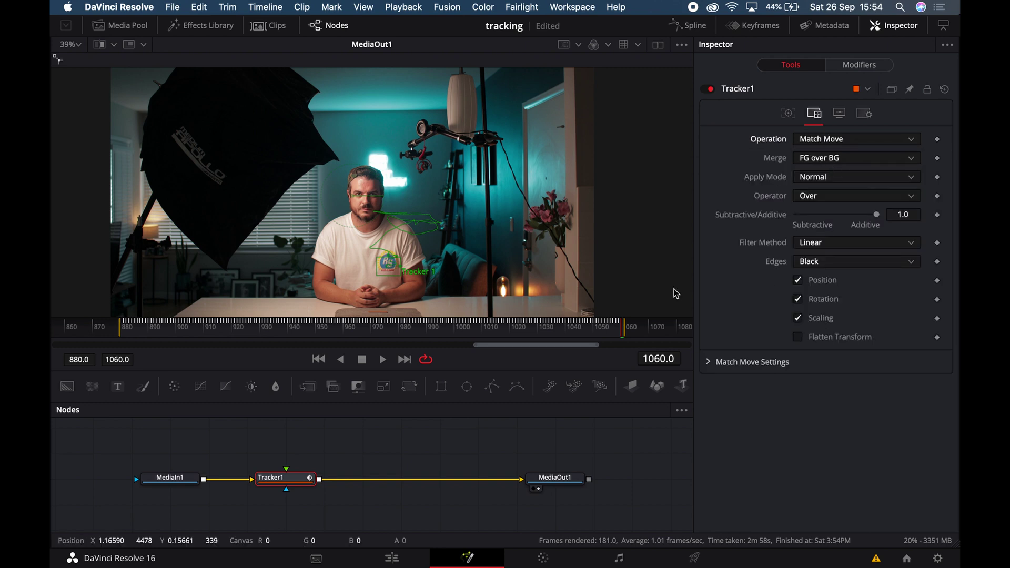
{"action": "left_click", "coordinate": [832, 159]}
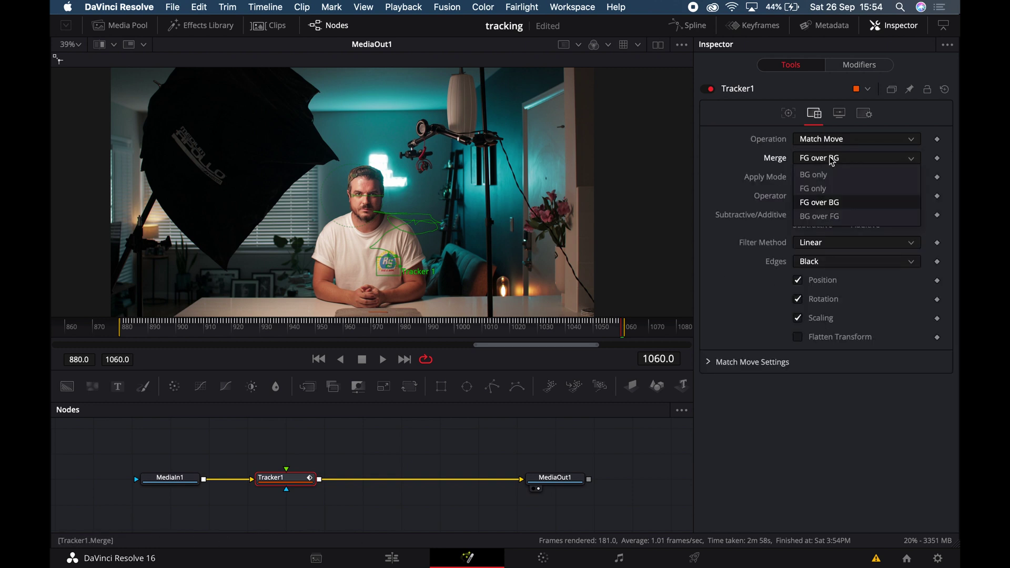
{"action": "left_click", "coordinate": [833, 175]}
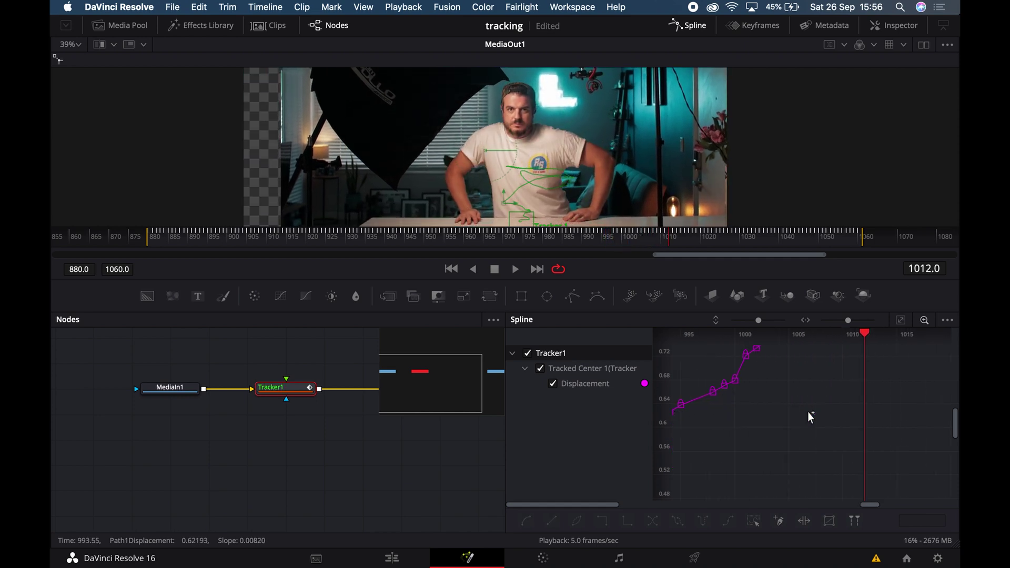
Step back a few frames and play the footage forward to review the match-move.
{"action": "left_click_drag", "start_coordinate": [955, 428], "coordinate": [954, 406]}
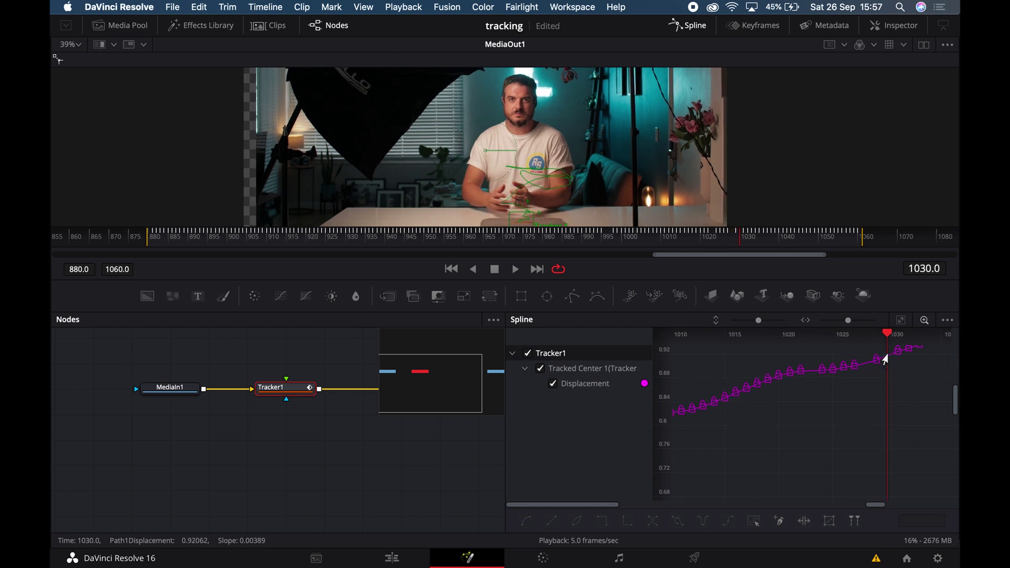
{"action": "key", "text": "j"}
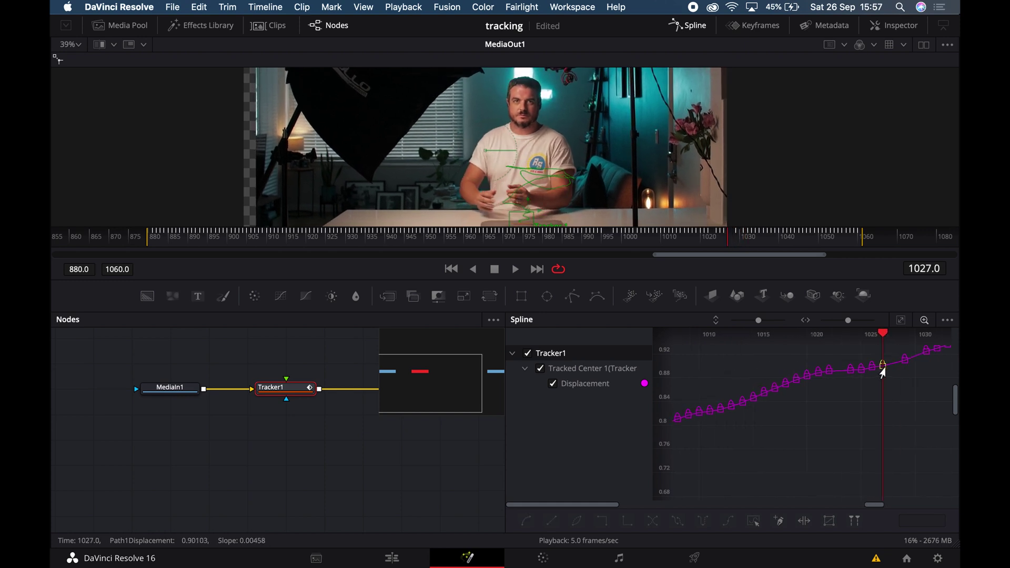
{"action": "key", "text": "l"}
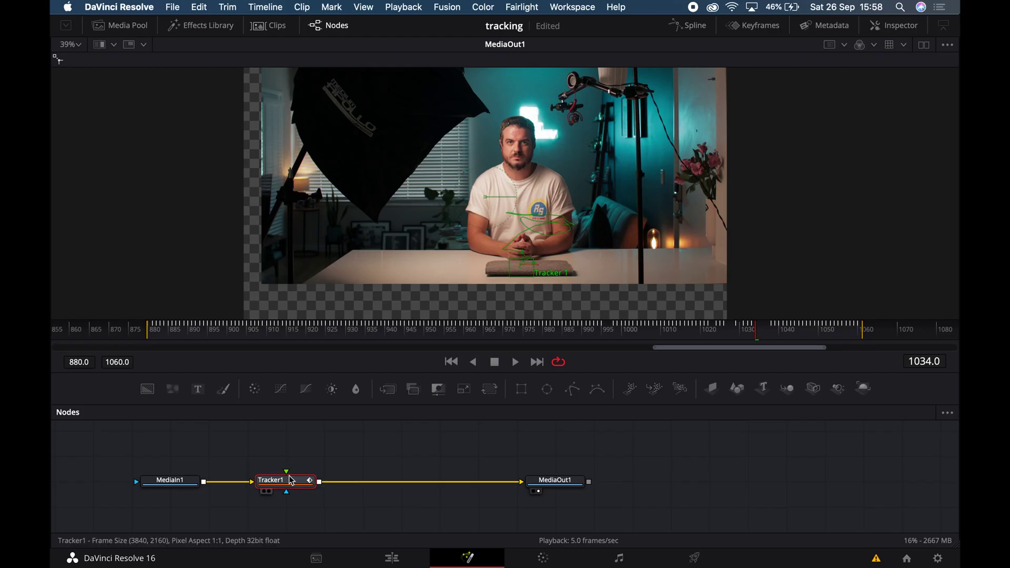
Insert a Transform node after Tracker1.
{"action": "key", "text": "shift+space"}
{"action": "type", "text": "tran"}
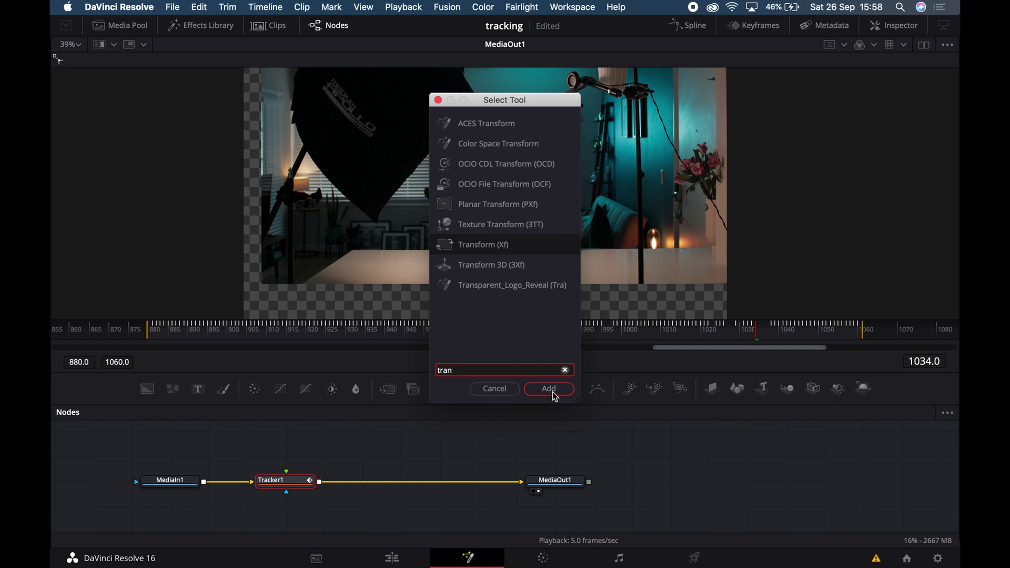
{"action": "left_click", "coordinate": [553, 392]}
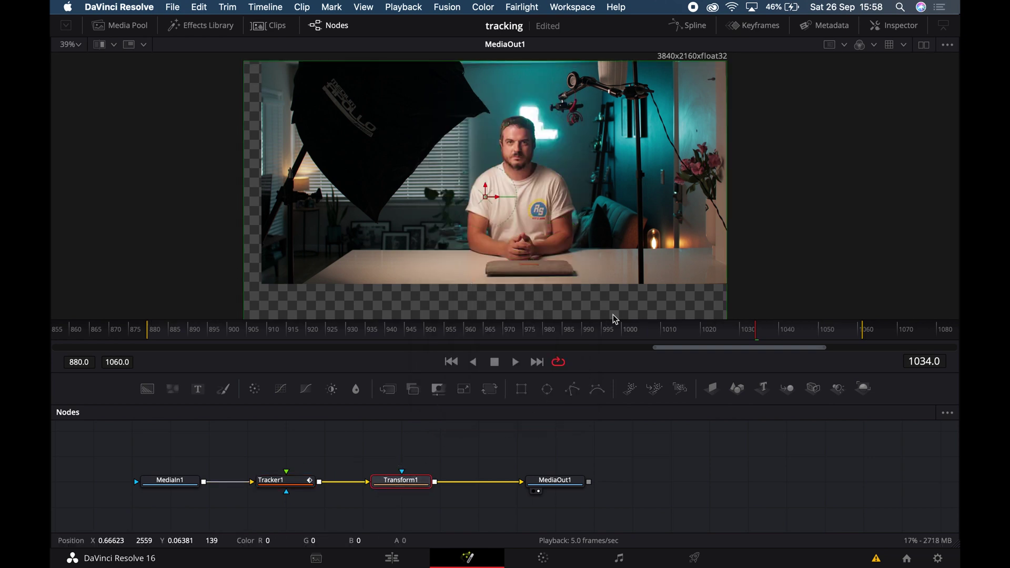
Set Transform1 Size to 1.5 and Center to 0.432, 0.441.
{"action": "scroll", "coordinate": [614, 319], "scroll_direction": "down", "scroll_amount": 2}
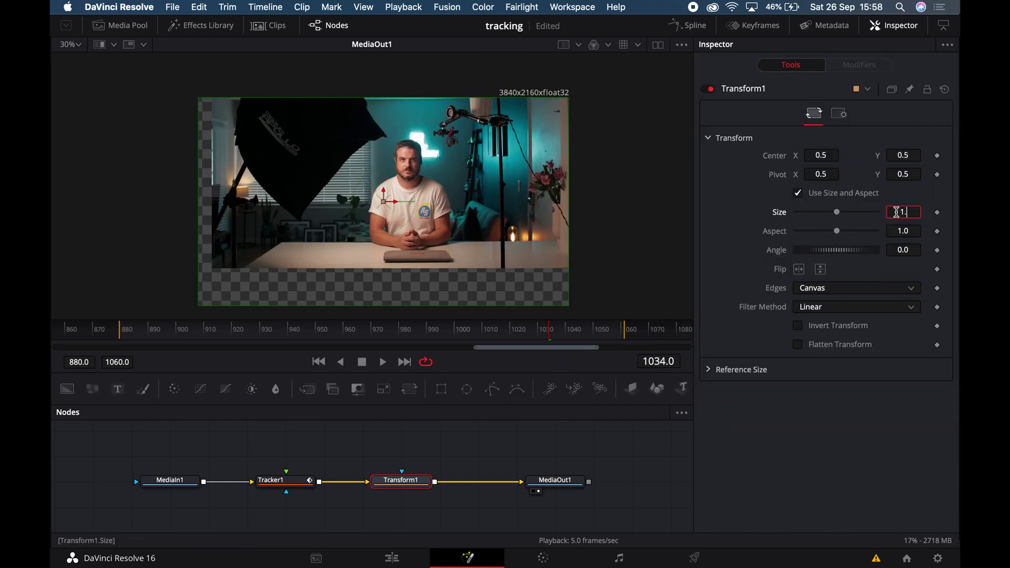
{"action": "key", "text": "Tab"}
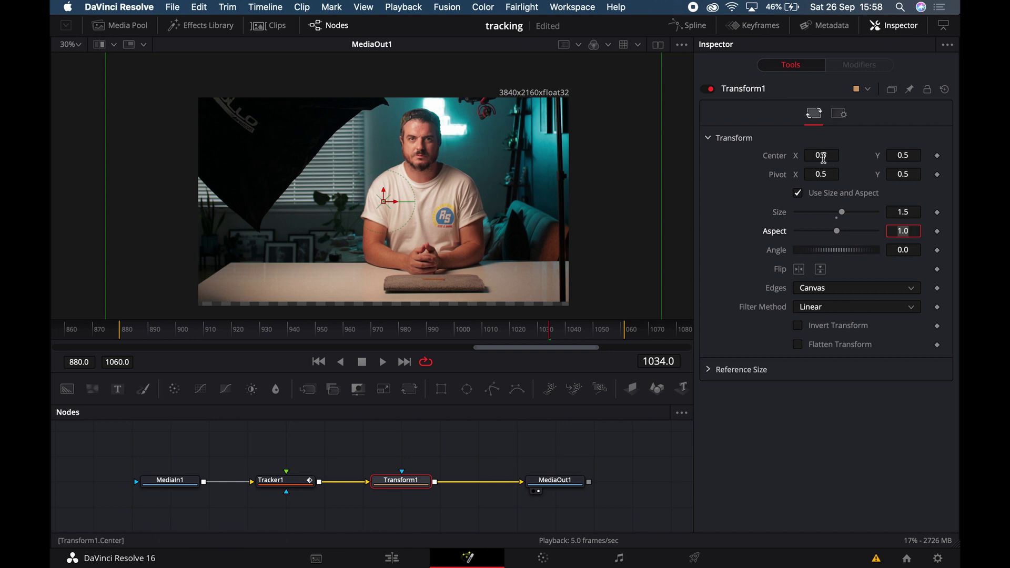
{"action": "left_click_drag", "start_coordinate": [825, 157], "coordinate": [782, 155]}
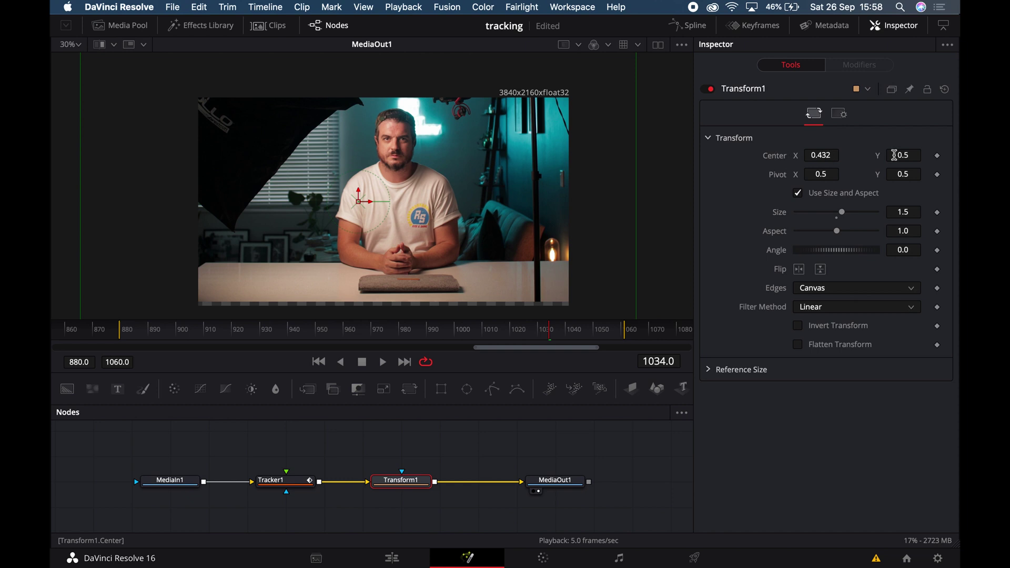
{"action": "left_click_drag", "start_coordinate": [900, 155], "coordinate": [850, 155]}
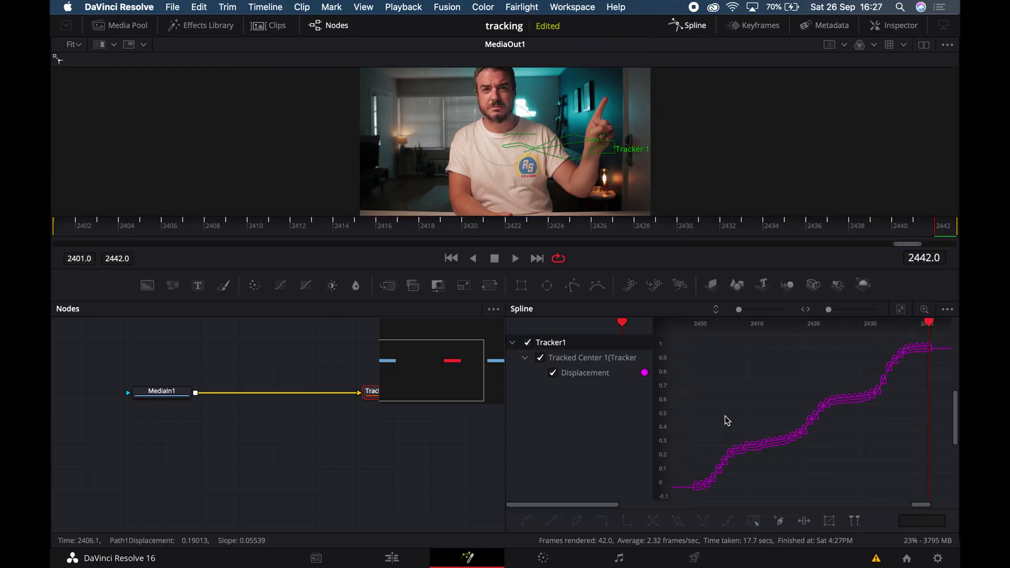
{"action": "scroll", "coordinate": [605, 185], "scroll_direction": "up", "scroll_amount": 3}
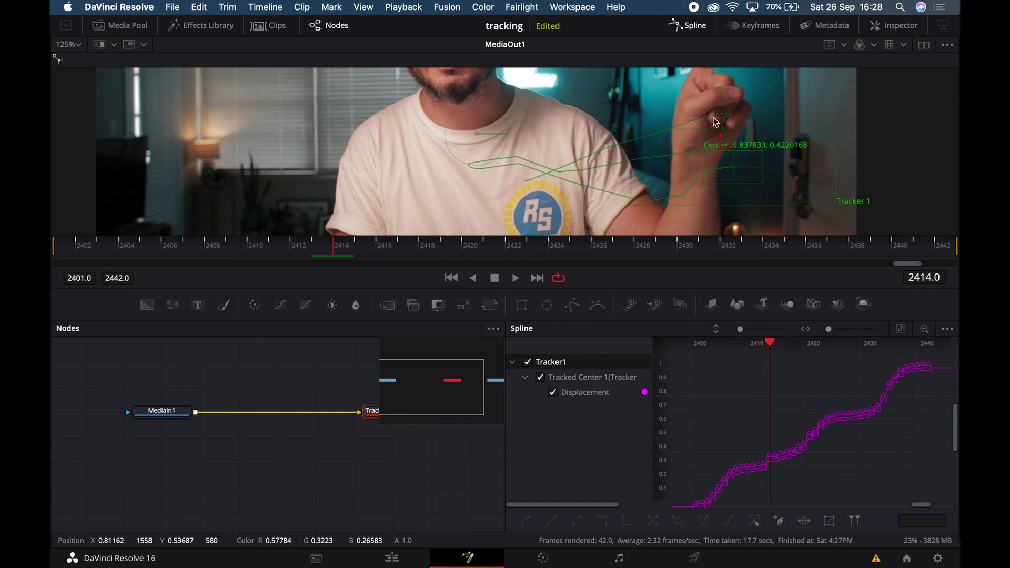
{"action": "scroll", "coordinate": [715, 142], "scroll_direction": "up", "scroll_amount": 2}
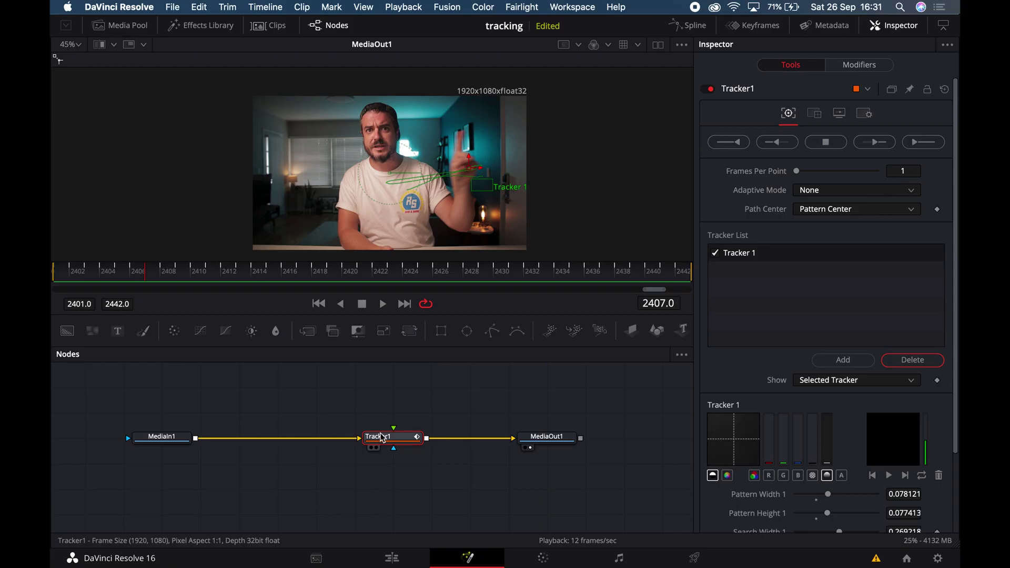
Add a Text+ node, place Text1 above Tracker1 and connect it into Tracker1.
{"action": "left_click", "coordinate": [265, 385]}
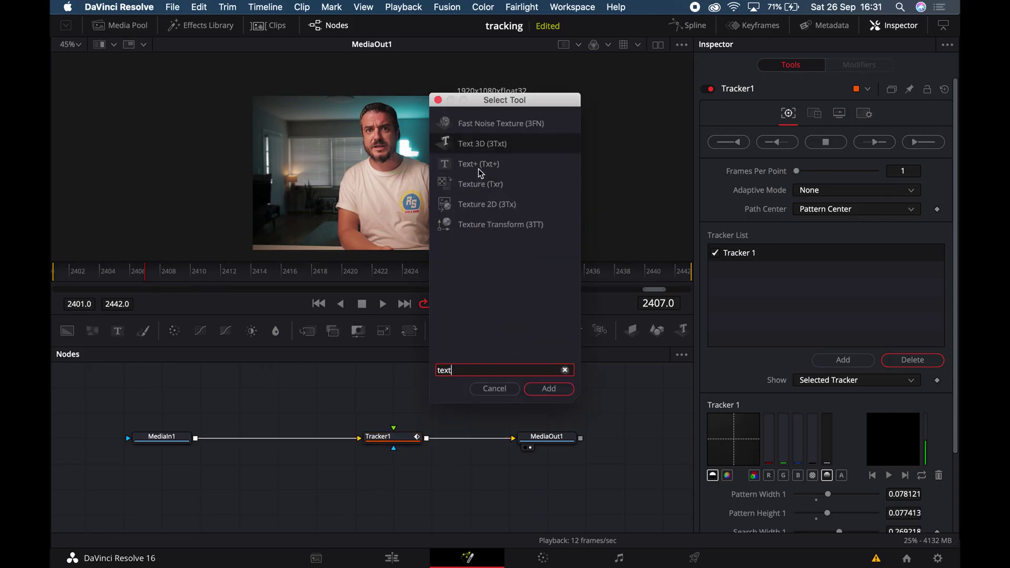
{"action": "left_click", "coordinate": [549, 388]}
{"action": "left_click_drag", "start_coordinate": [311, 394], "coordinate": [393, 433]}
{"action": "left_click_drag", "start_coordinate": [277, 392], "coordinate": [392, 392]}
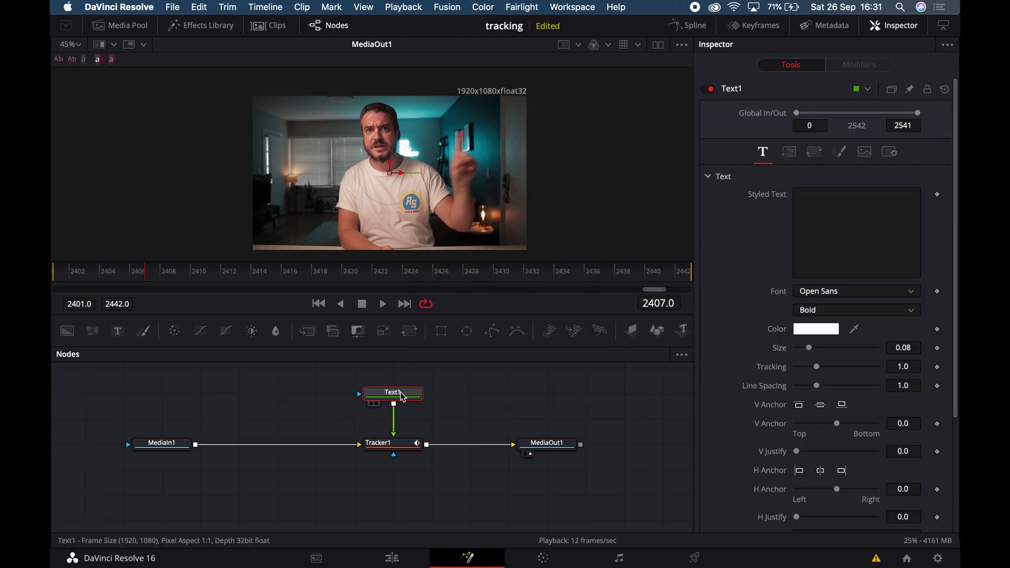
{"action": "left_click", "coordinate": [878, 206]}
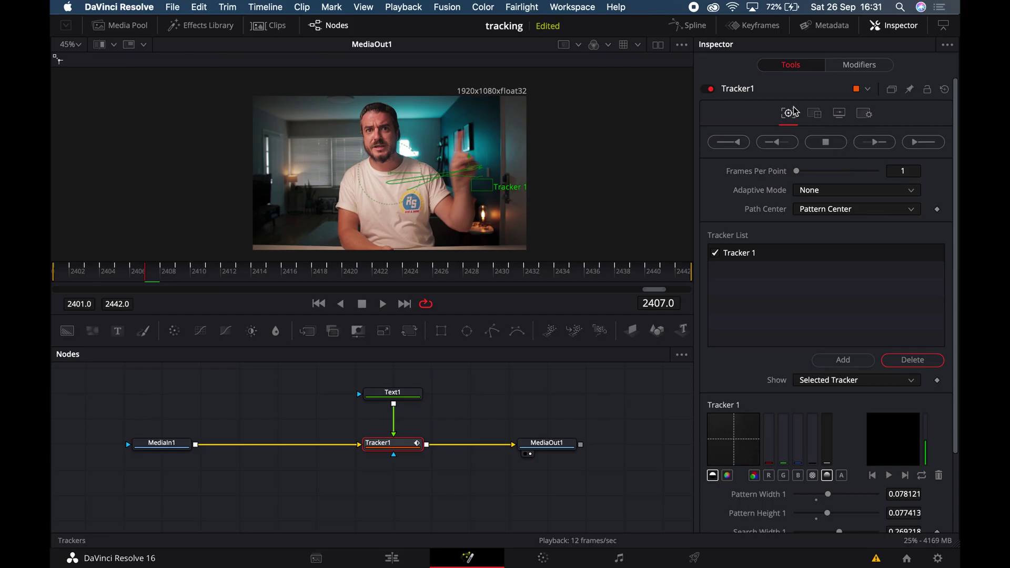
Set Tracker1's operation to Match Move so it carries the text.
{"action": "left_click", "coordinate": [814, 113]}
{"action": "left_click", "coordinate": [826, 140]}
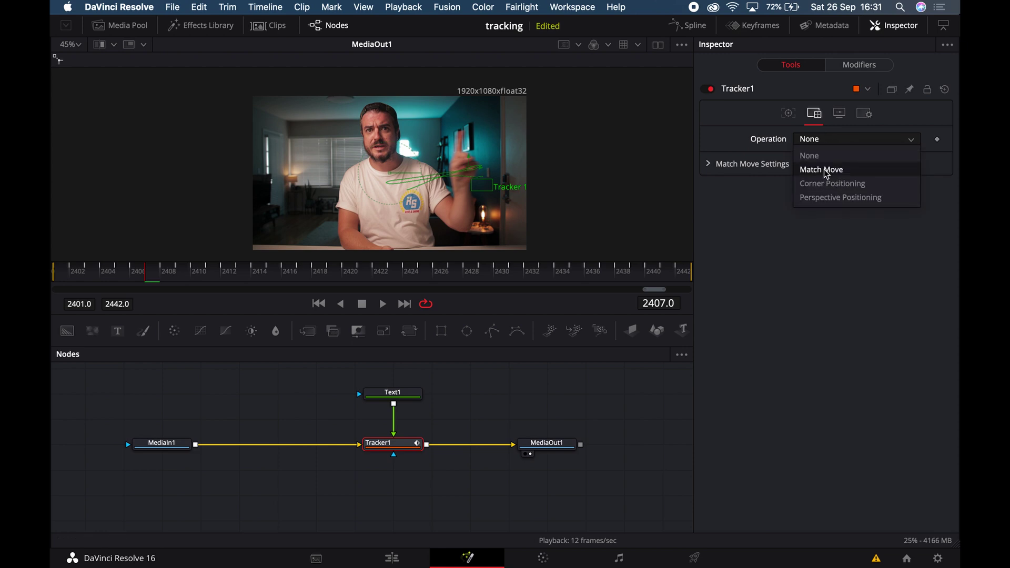
{"action": "left_click", "coordinate": [825, 170]}
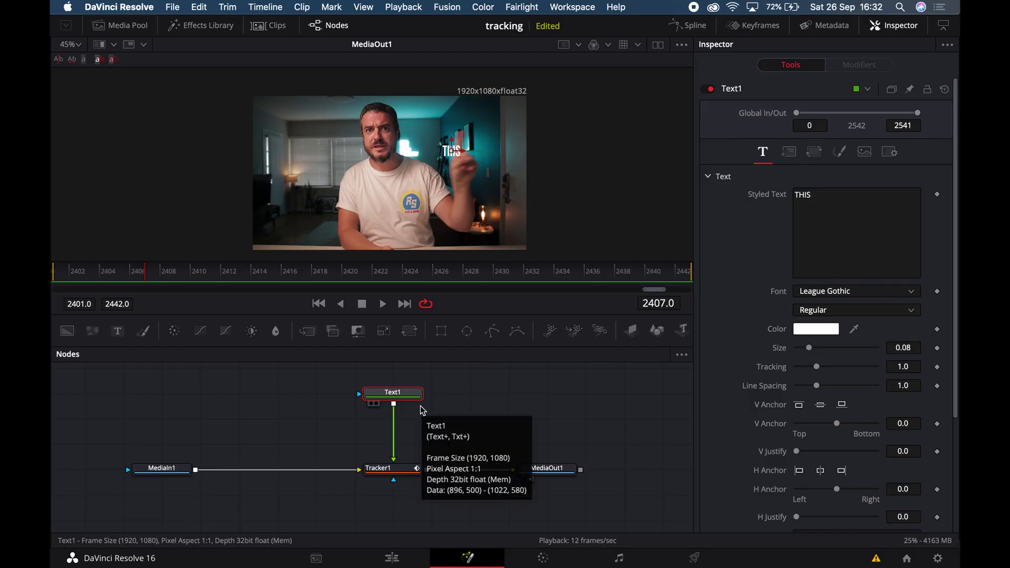
Add a Transform under Text1, raise THIS above the fingertip, and preview playback.
{"action": "key", "text": "shift+space"}
{"action": "type", "text": "tra"}
{"action": "key", "text": "Return"}
{"action": "left_click_drag", "start_coordinate": [448, 219], "coordinate": [450, 194]}
{"action": "left_click", "coordinate": [382, 303]}
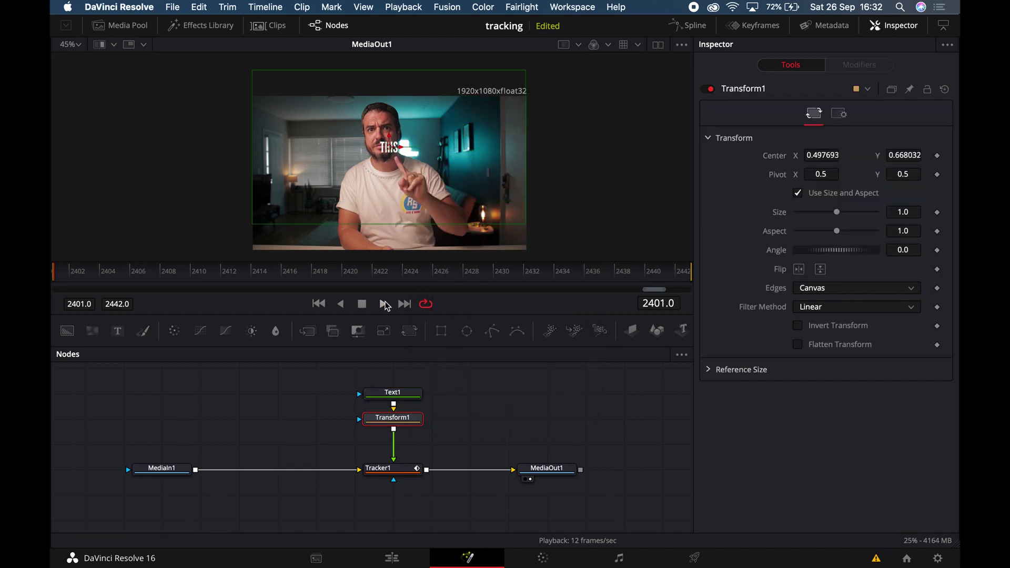
{"action": "left_click", "coordinate": [362, 303]}
Move Text1 higher and add a second Transform, Transform2, below it.
{"action": "left_click", "coordinate": [385, 394]}
{"action": "left_click_drag", "start_coordinate": [385, 393], "coordinate": [392, 368]}
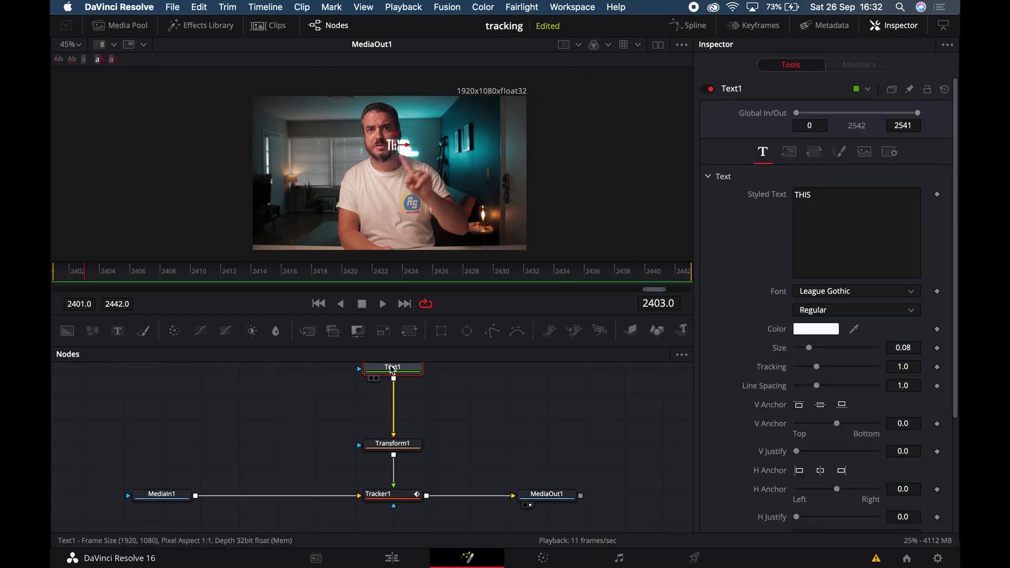
{"action": "key", "text": "shift+space"}
{"action": "type", "text": "TRAN"}
{"action": "key", "text": "Return"}
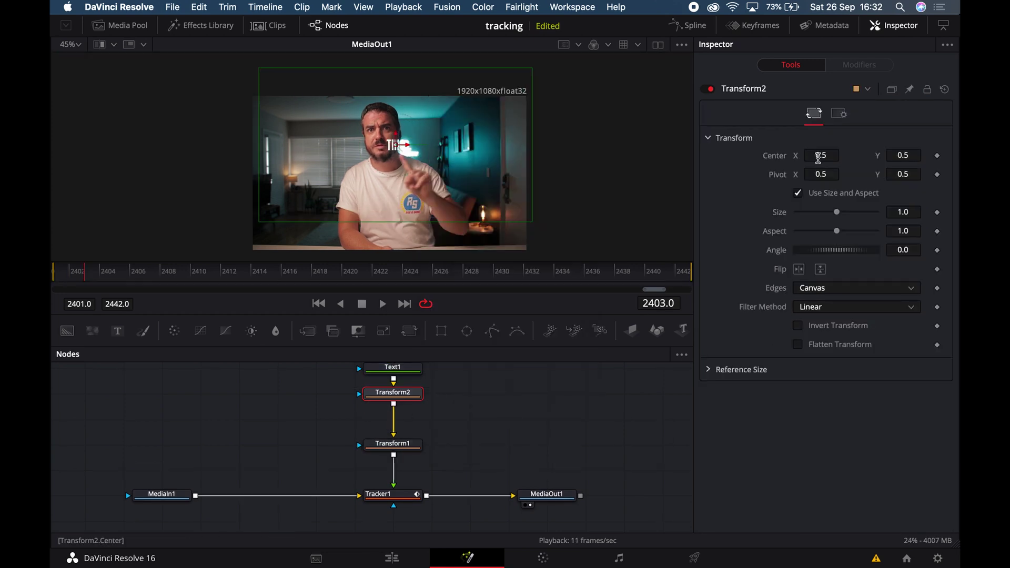
Keyframe Transform2 Size from 0 at the first frame to 1 later, then preview.
{"action": "key", "text": "Home"}
{"action": "type", "text": "0"}
{"action": "key", "text": "Return"}
{"action": "left_click", "coordinate": [937, 212]}
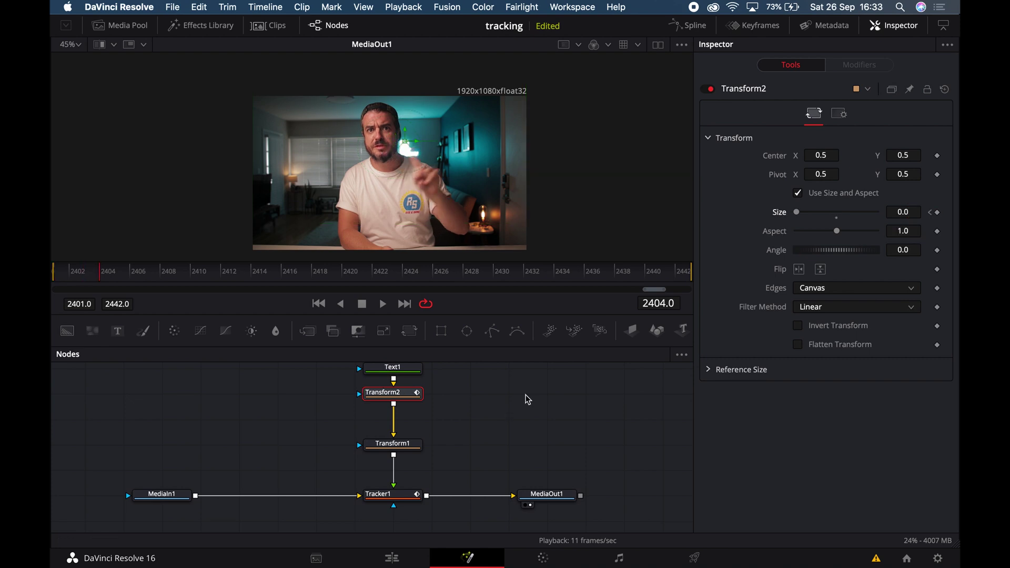
{"action": "left_click", "coordinate": [894, 212]}
{"action": "type", "text": "1"}
{"action": "key", "text": "Tab"}
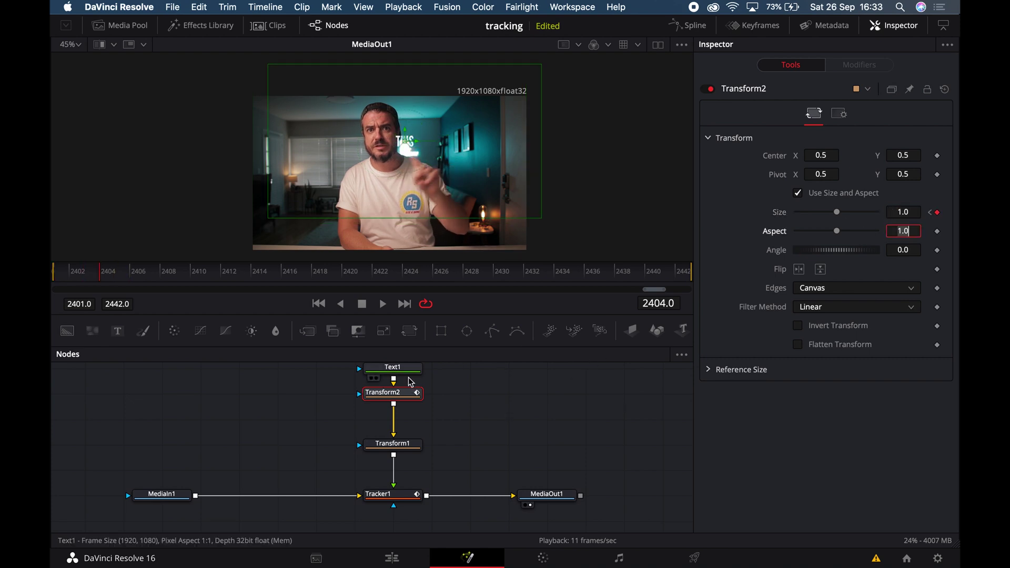
{"action": "key", "text": "space"}
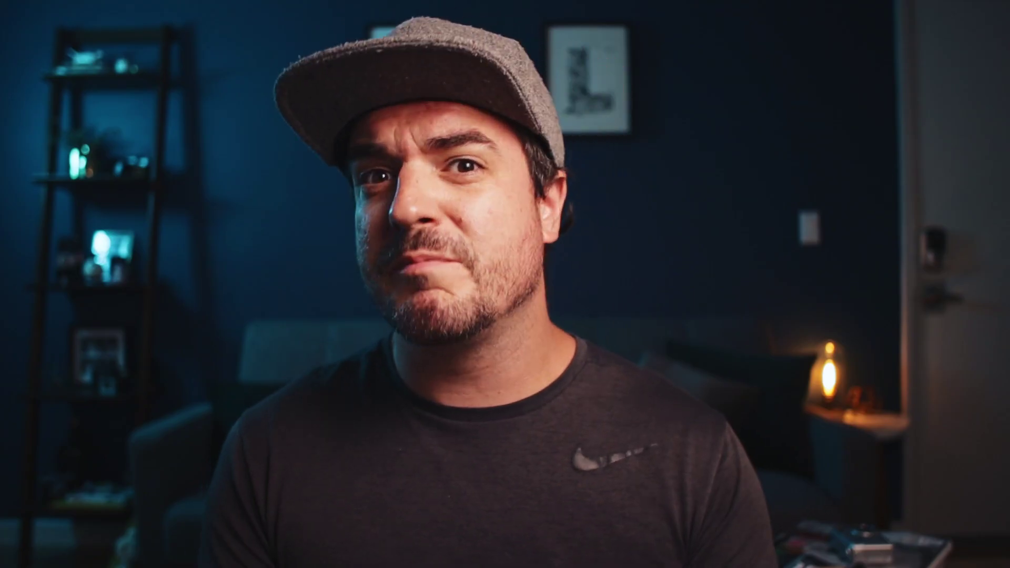